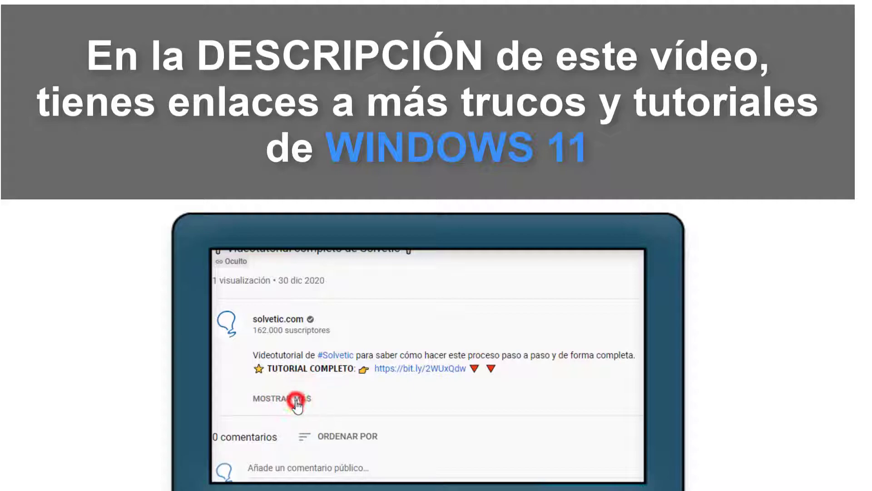
scroll(298, 399, "down", 2)
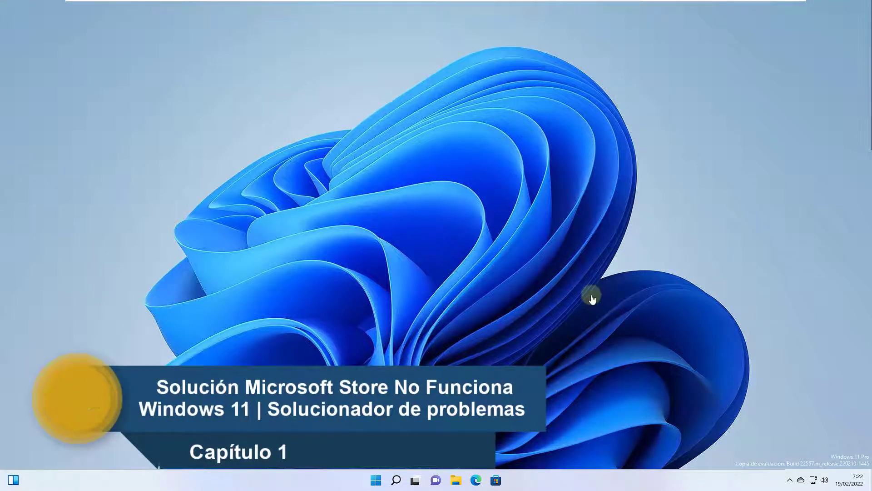
Step: Search Windows for "solucionar" and open the "Solucionar otros problemas" settings
key("super")
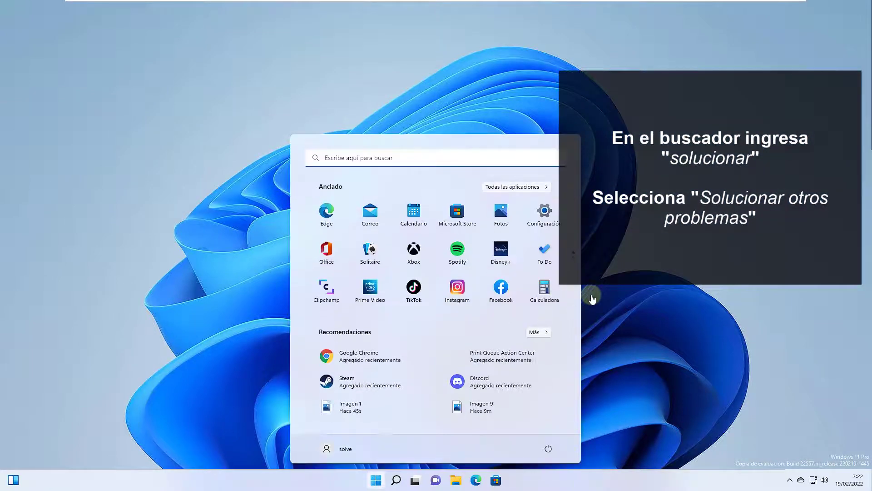
type("solucionar")
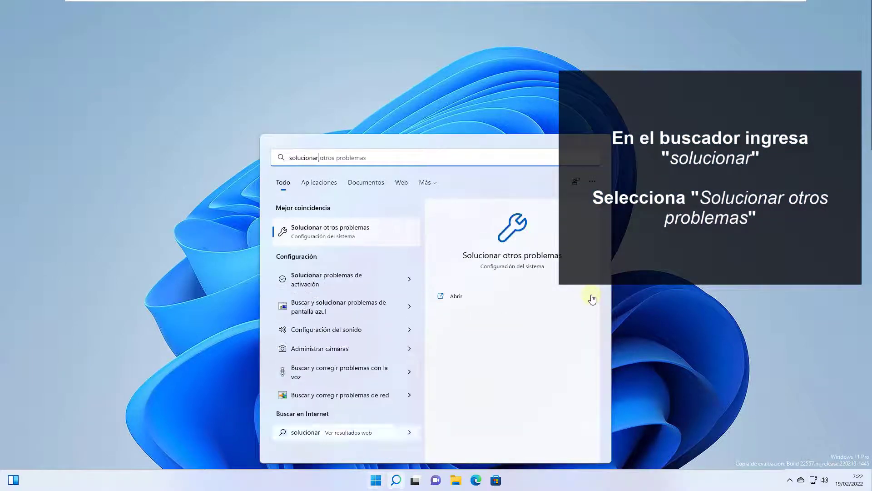
left_click(592, 299)
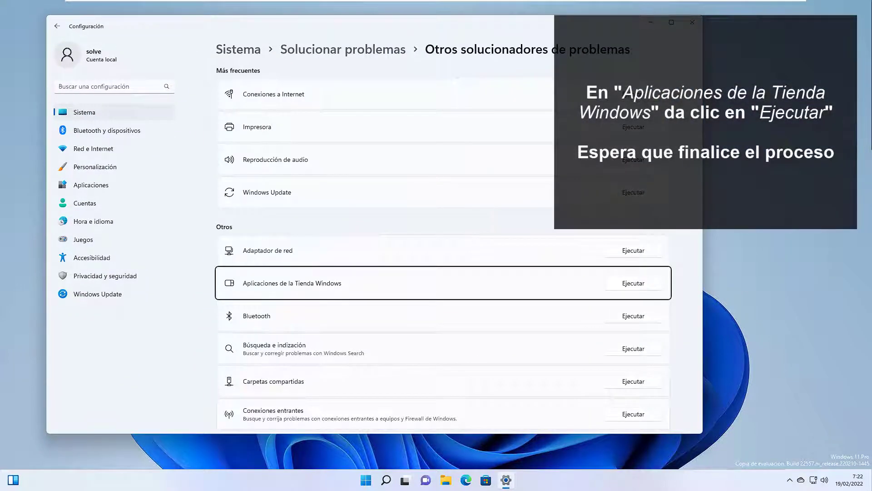
Step: Run the "Aplicaciones de la Tienda Windows" troubleshooter, and close it and the settings window when it finishes
left_click(666, 285)
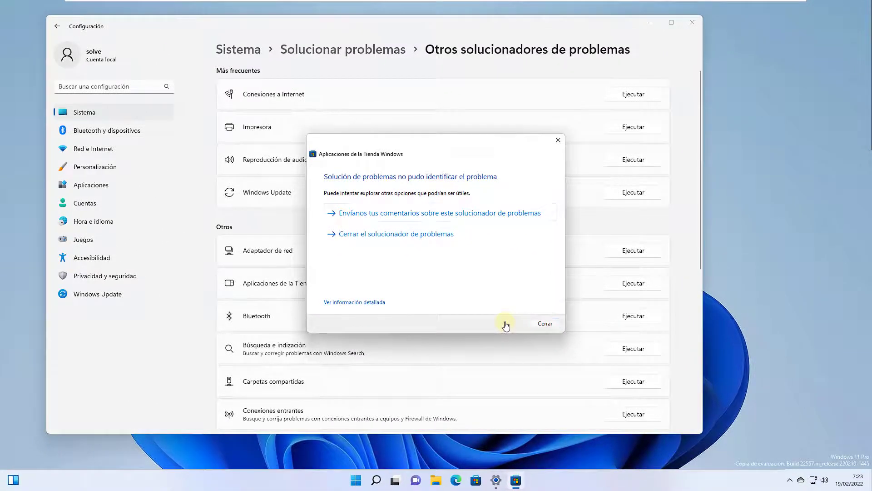
key("Escape")
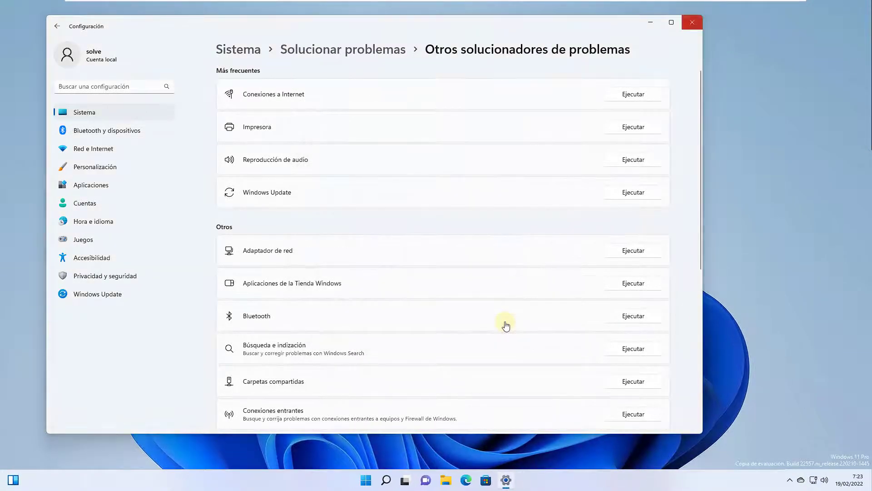
key("alt+F4")
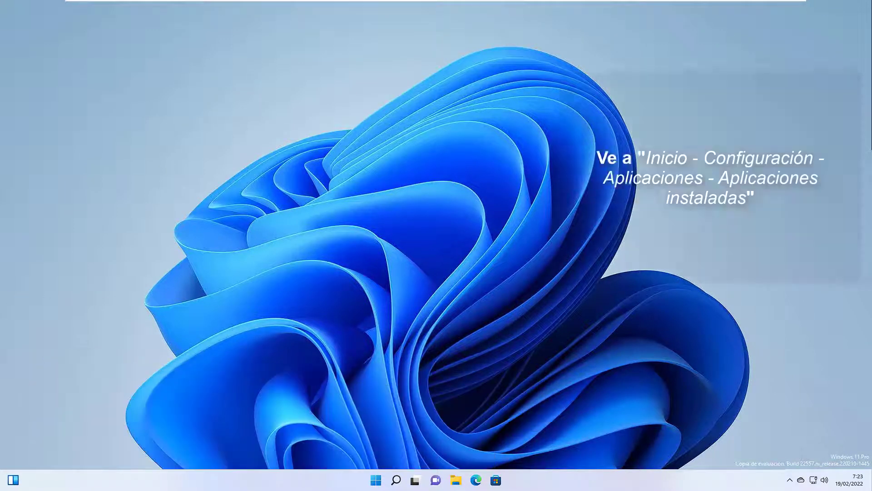
Step: Open the Windows settings and go to the "Aplicaciones instaladas" list under "Aplicaciones"
key("super")
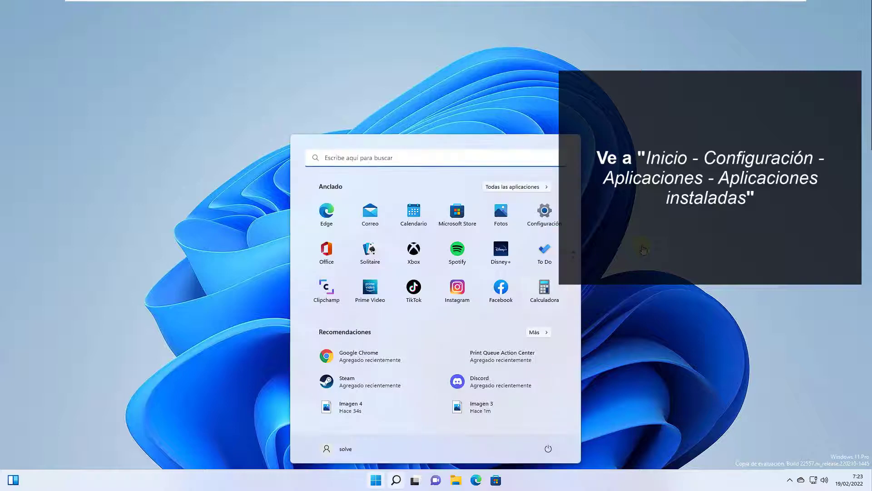
key("Return")
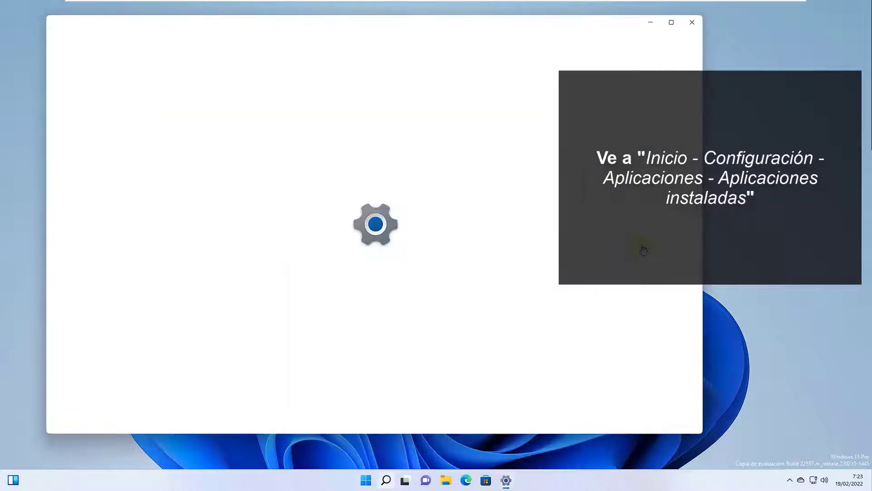
key("Down")
key("Down")
key("Down")
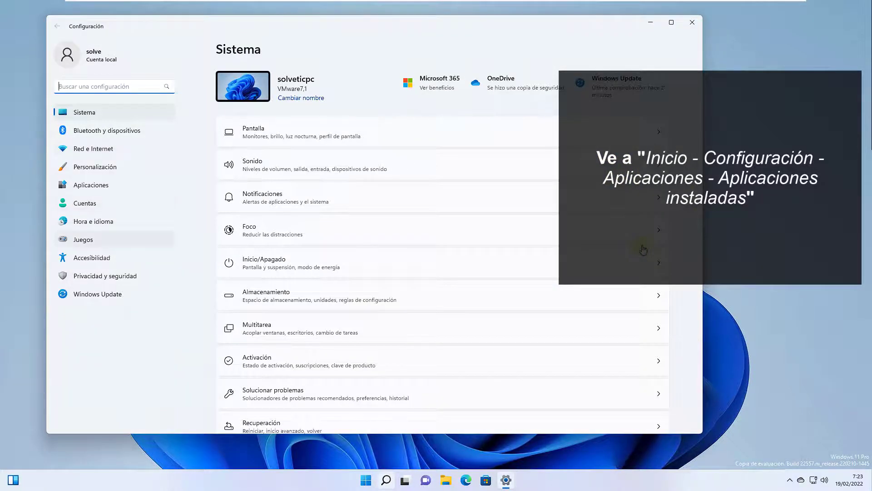
key("Up")
key("Up")
key("Up")
key("Return")
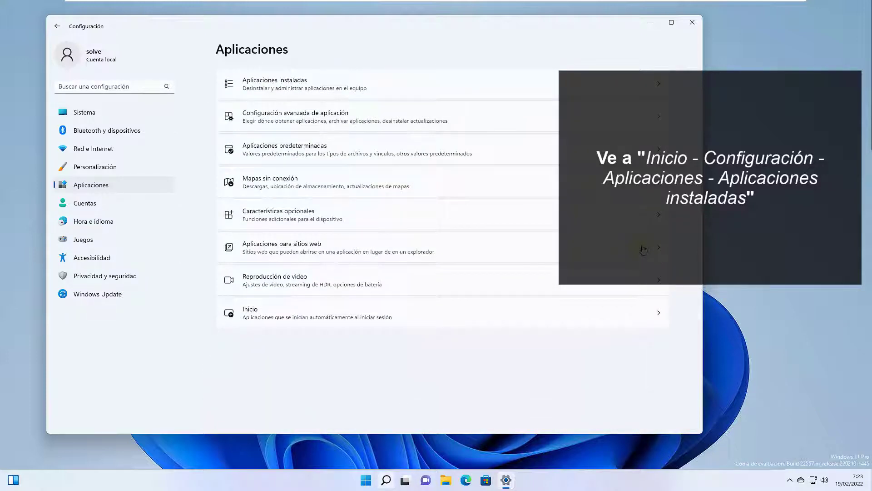
key("Tab")
key("Return")
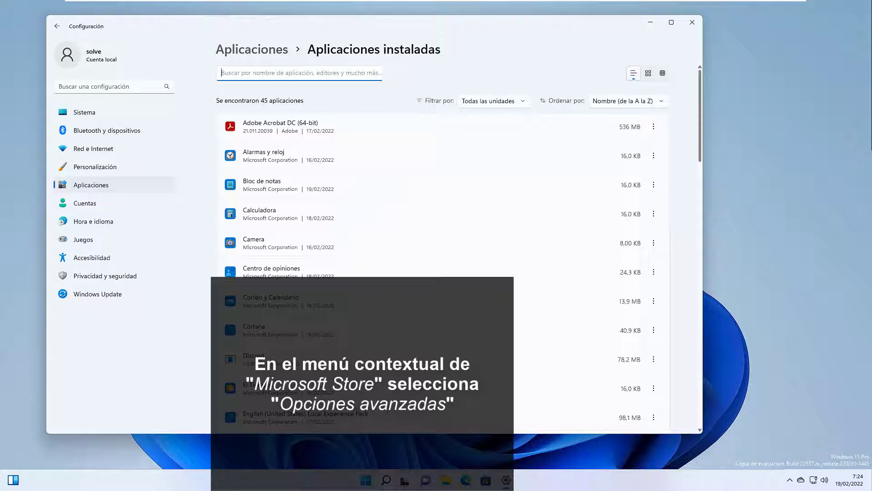
Step: Find Microsoft Store among the installed apps and open its advanced options
scroll(586, 70, "down", 7)
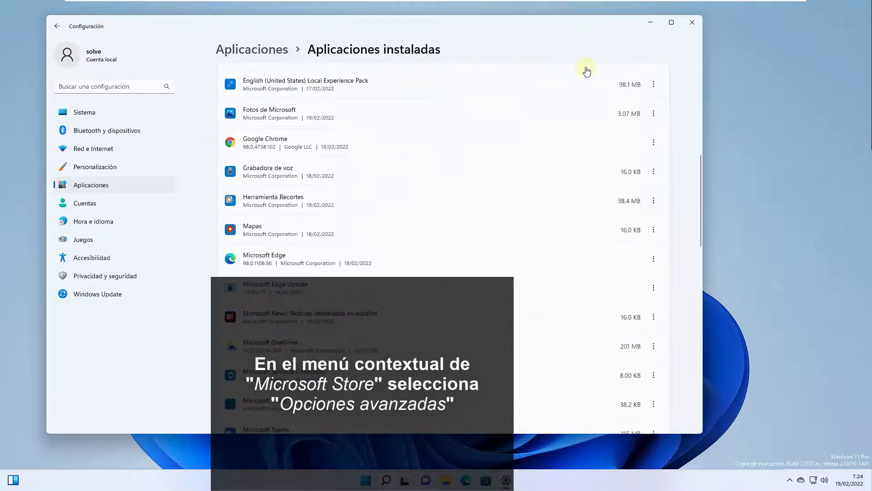
scroll(586, 70, "down", 4)
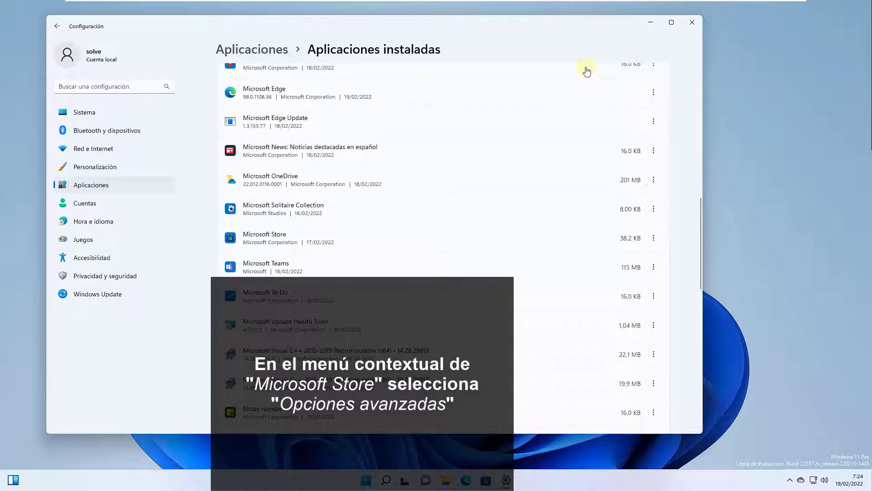
left_click(652, 238)
key("Return")
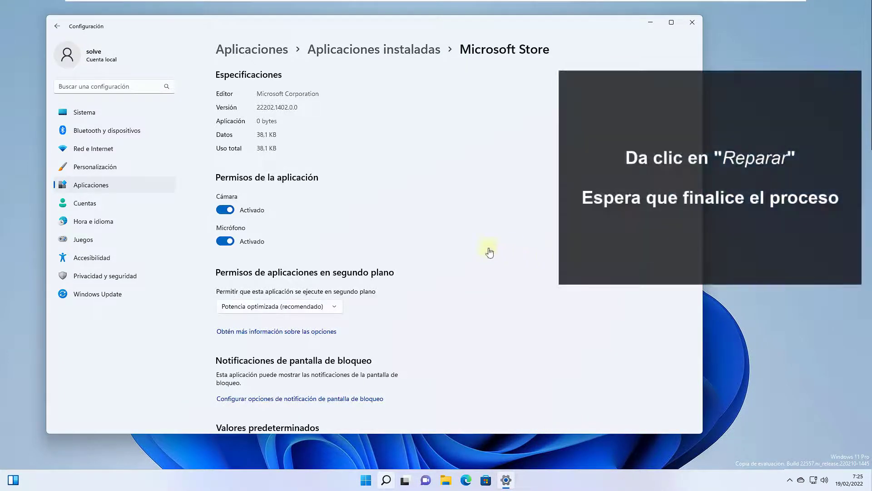
Step: Repair Microsoft Store, reset it with confirmation of the data removal, and close the settings window
scroll(414, 245, "down", 5)
scroll(418, 246, "down", 2)
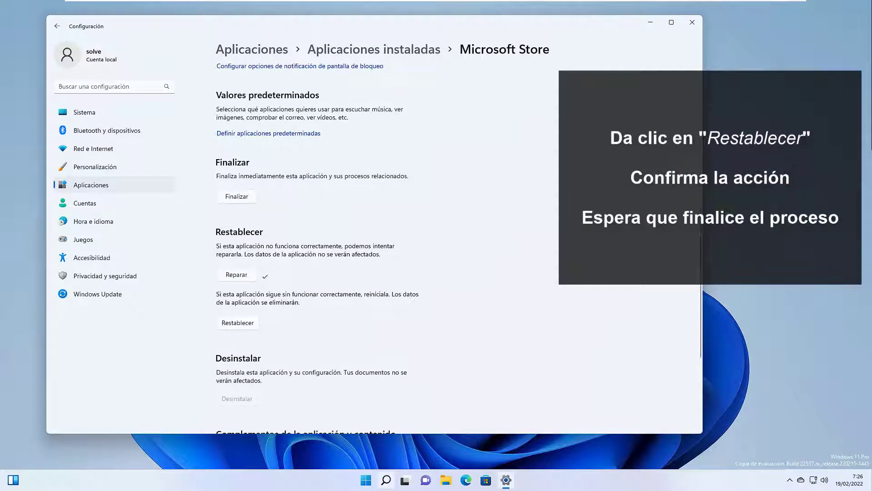
left_click(237, 322)
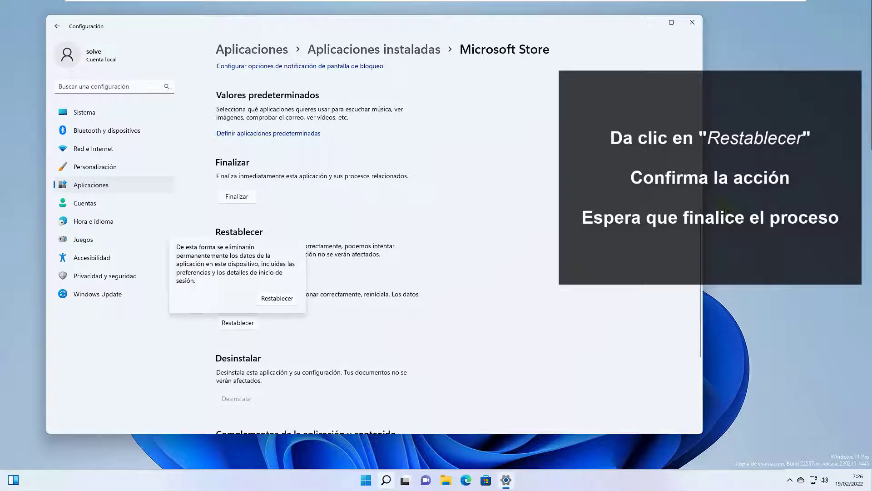
left_click(277, 298)
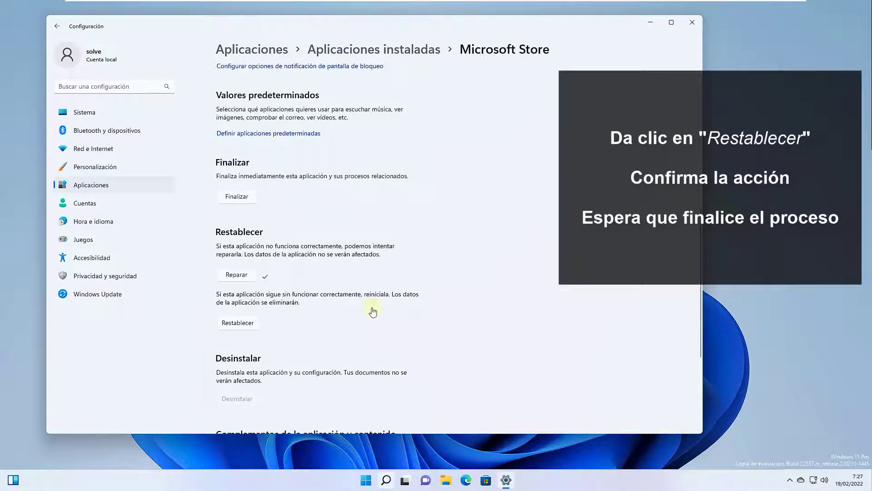
left_click(338, 315)
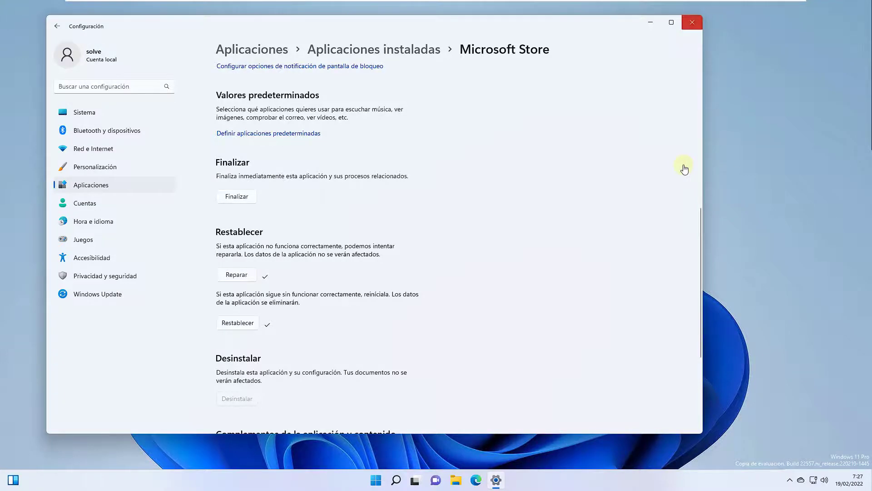
key("alt+F4")
Step: Search Windows for "store", open Microsoft Store to check that it loads, and close it
key("super")
type("s")
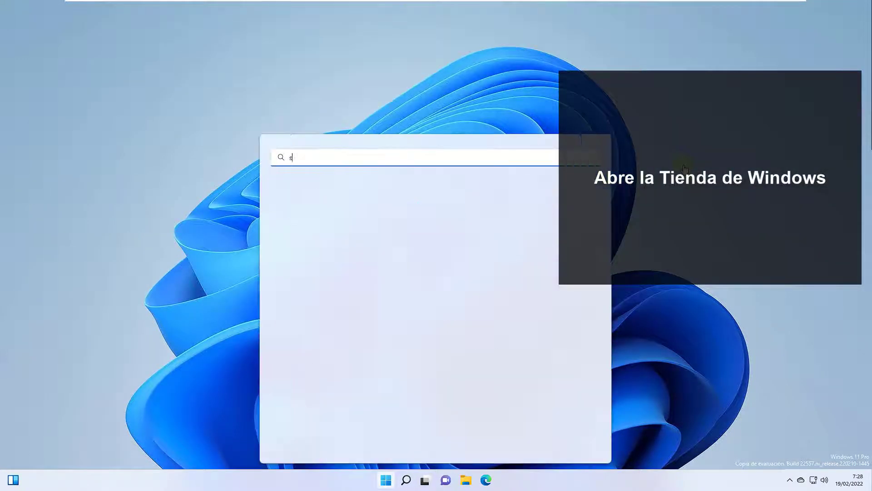
type("tore")
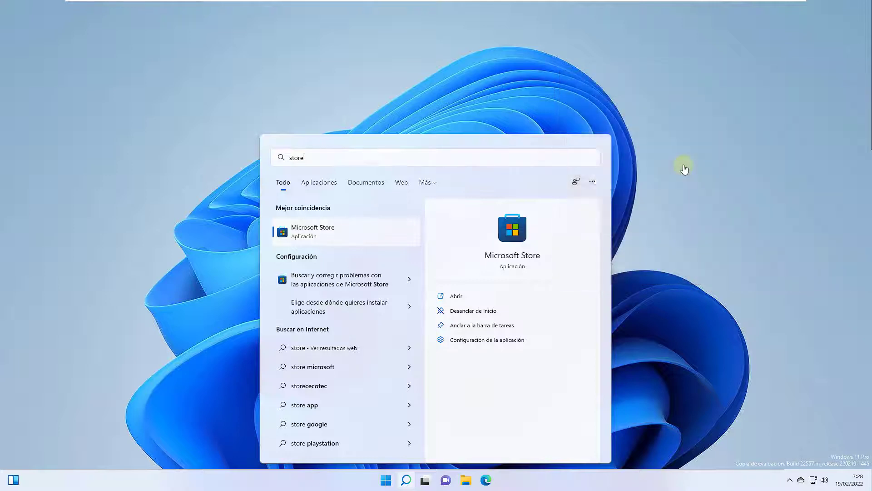
key("Return")
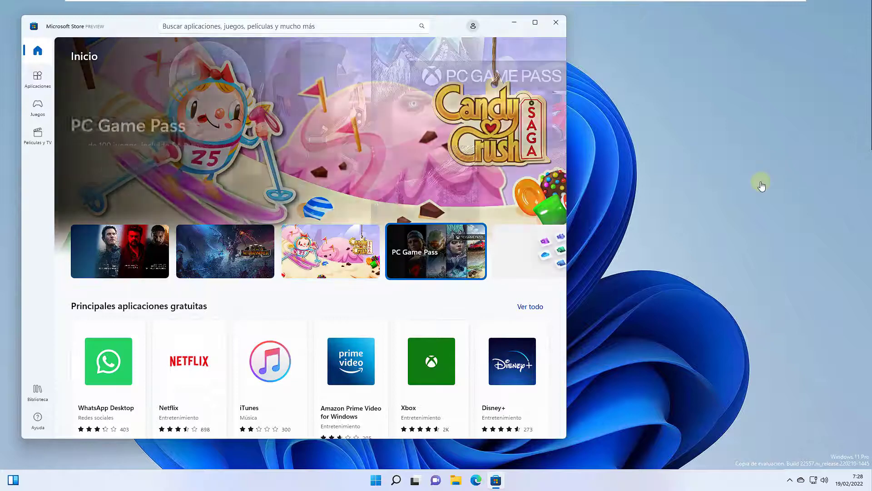
key("alt+F4")
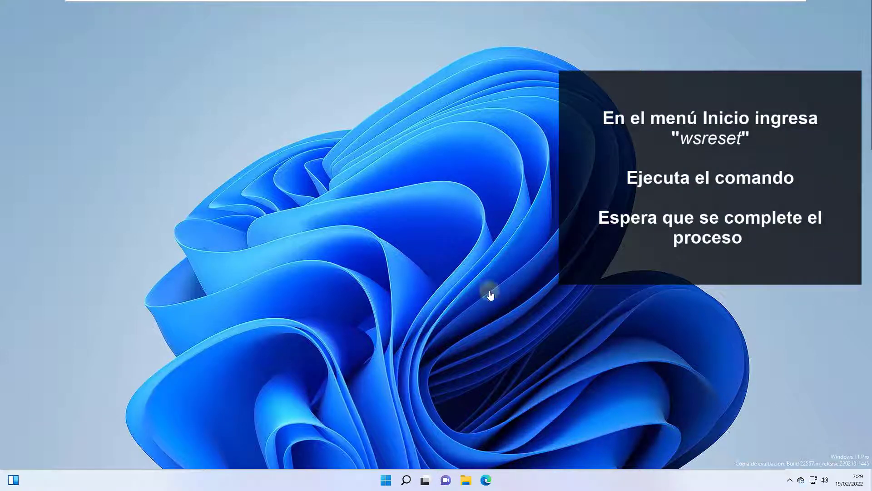
Step: Run the "wsreset" command to clear the Store cache, and close the Store window that opens
key("super")
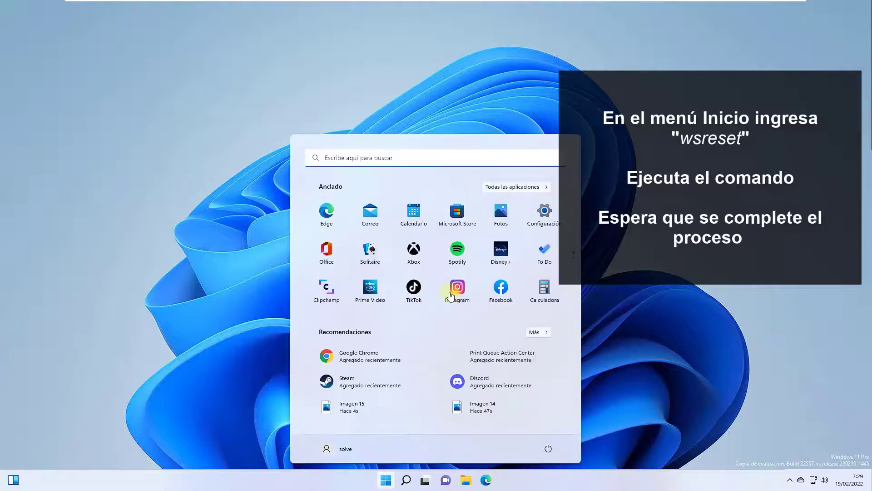
type("wsreset")
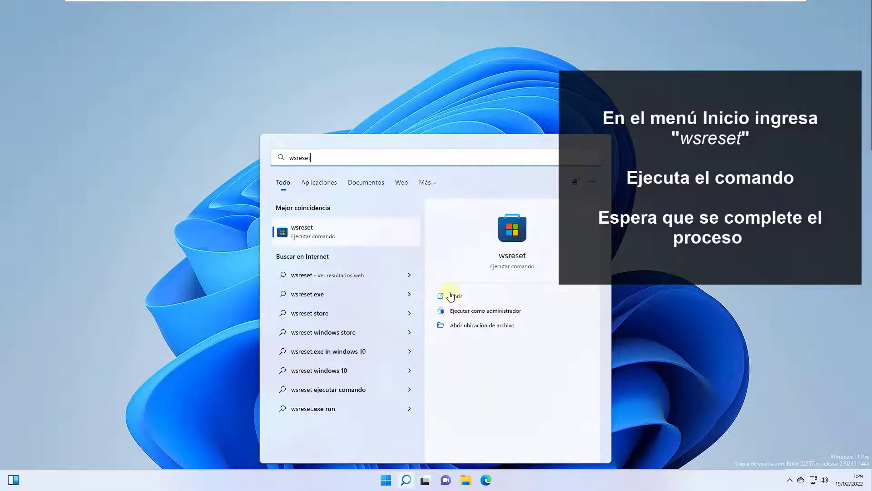
left_click(451, 296)
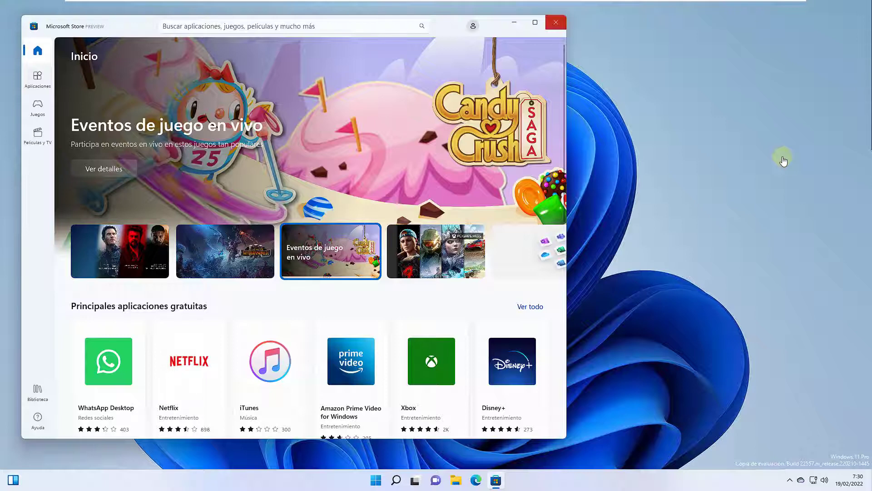
key("alt+F4")
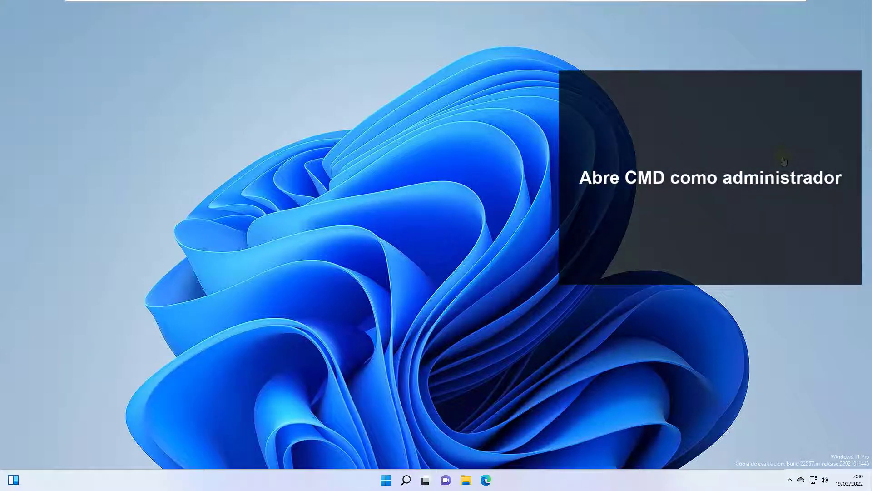
Step: Search Windows for "cmd" and open the command prompt as administrator, accepting the elevation request
key("super")
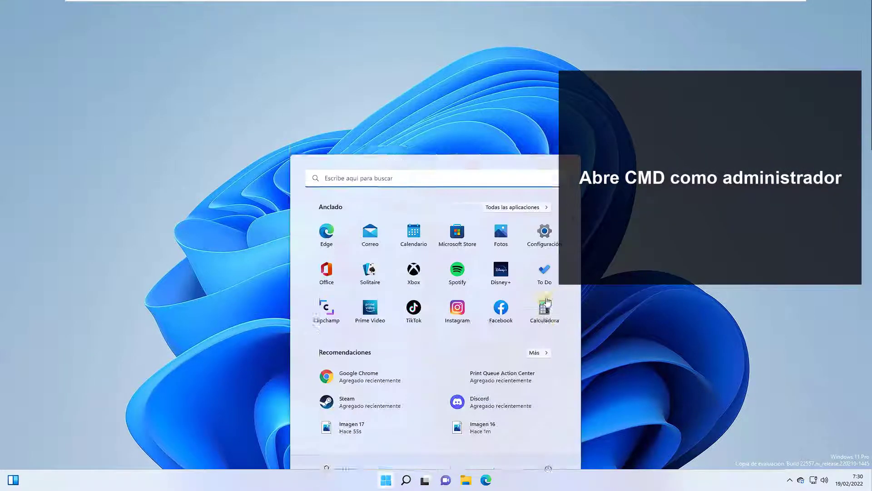
type("cmd")
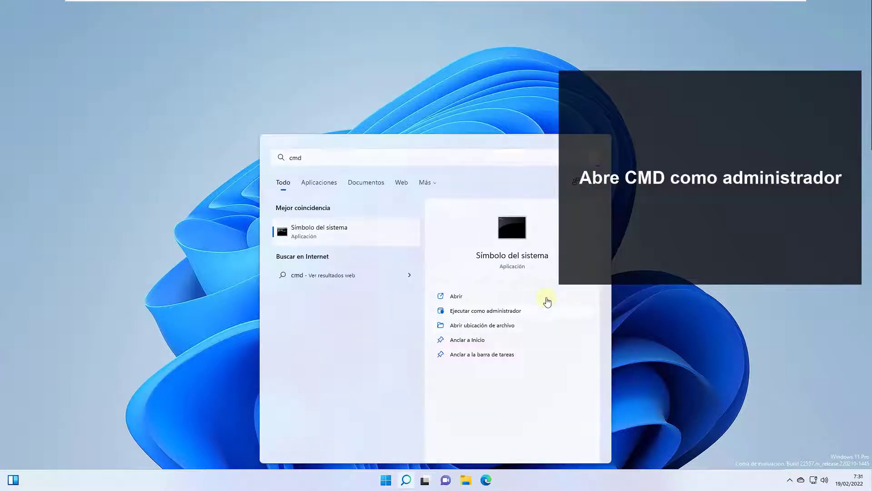
key("ctrl+shift+Return")
key("alt+s")
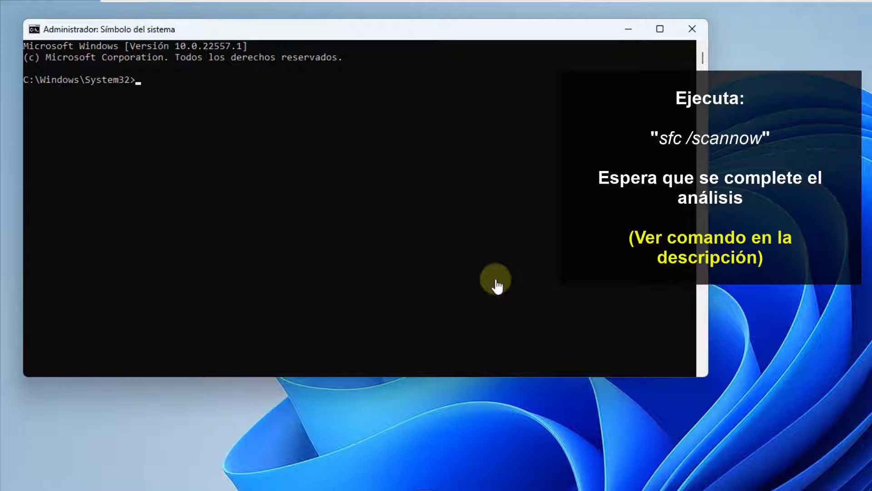
Step: Run "sfc /scannow" to check the system files, and close the command prompt with "exit" once the scan finishes
type("sfc /scannow")
key("Return")
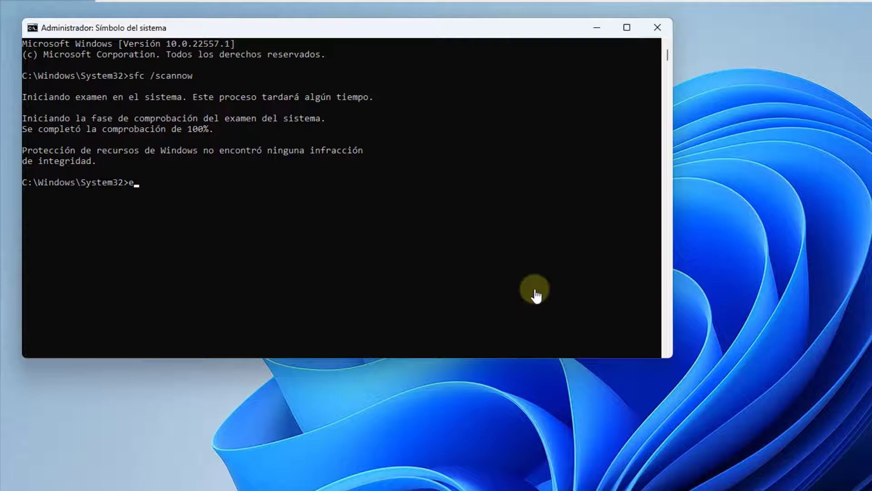
type("exit")
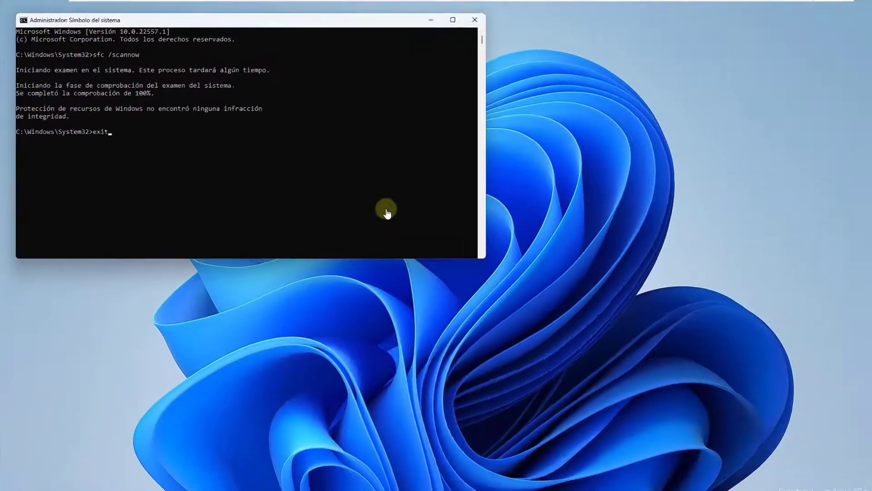
key("Return")
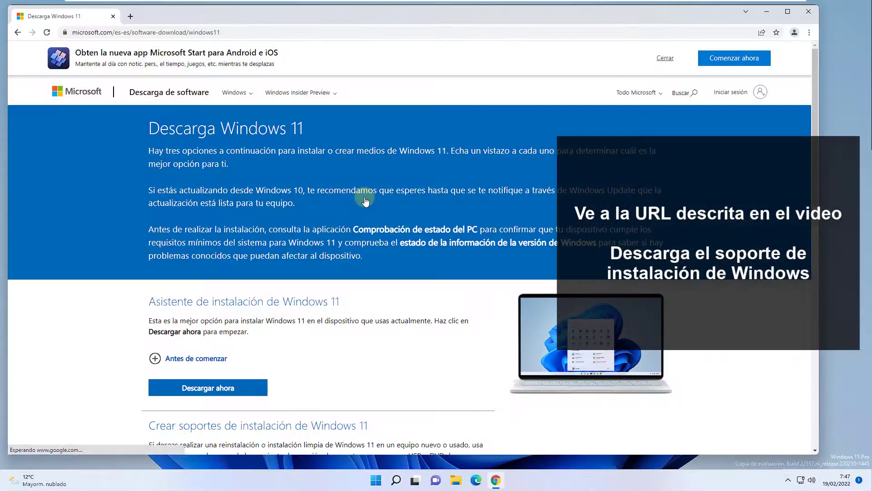
Step: Download the media creation tool offered under "Crear soportes de instalación de Windows 11" on Microsoft's download page
scroll(366, 200, "down", 4)
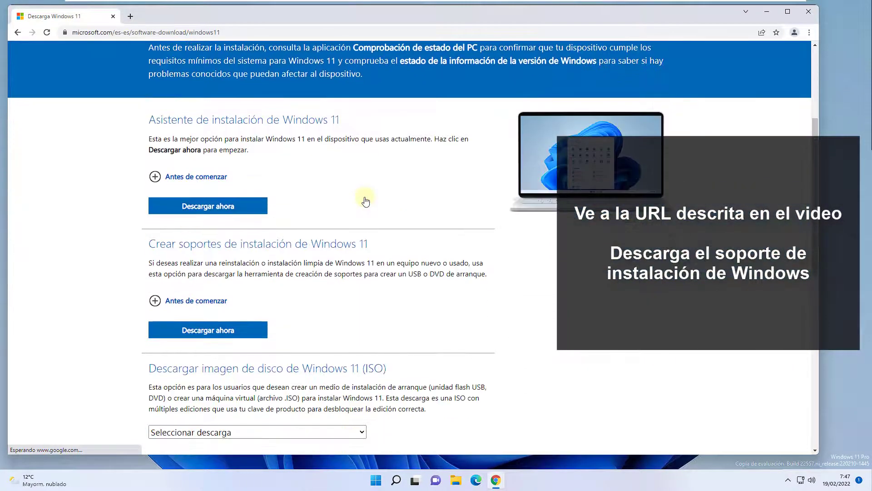
key("Tab")
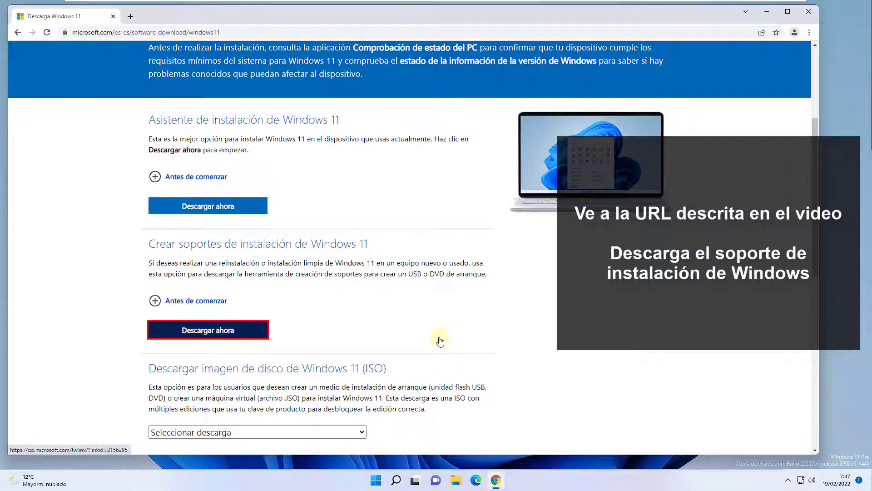
key("Return")
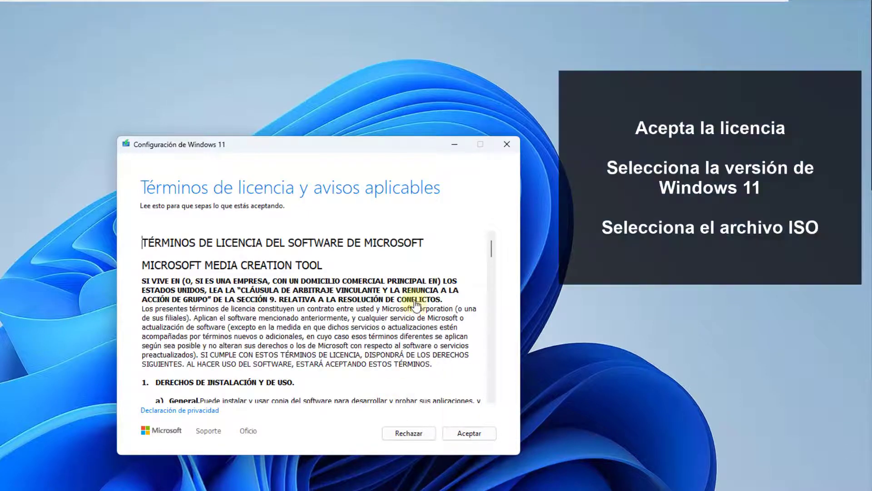
Step: Accept the media creation tool's licence terms, keep the recommended language and edition, and choose "Archivo ISO" as the media
left_click(460, 432)
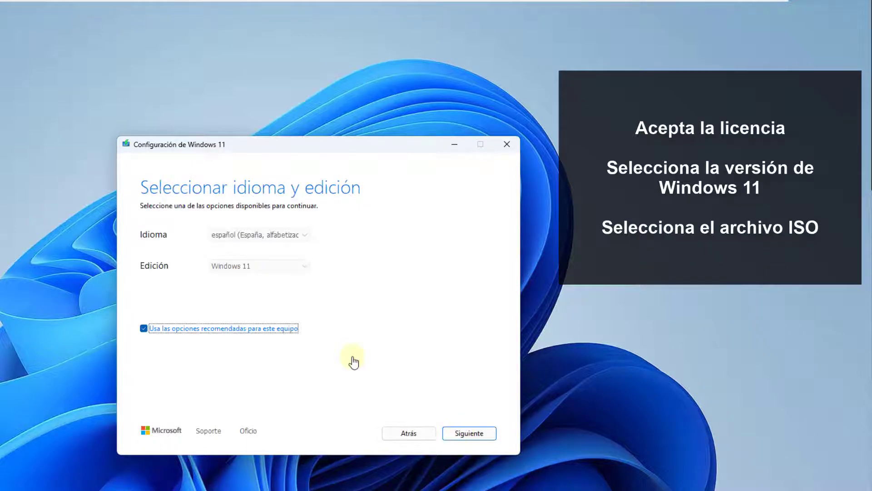
key("space")
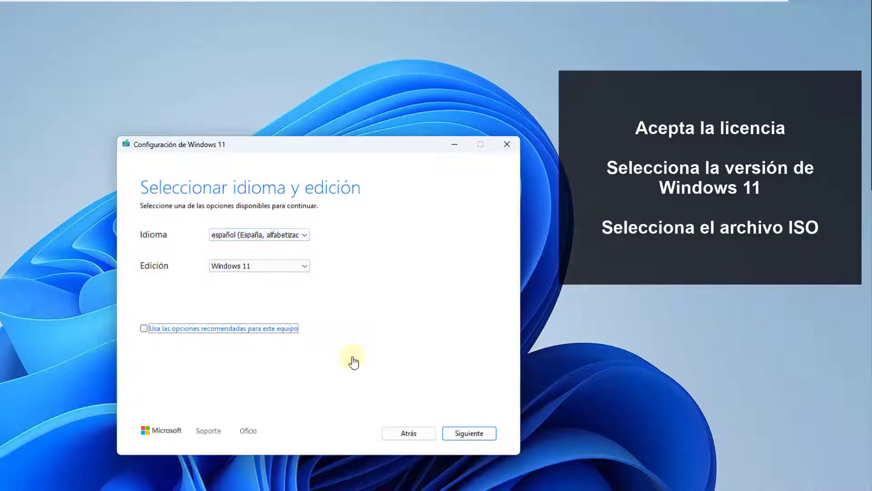
key("space")
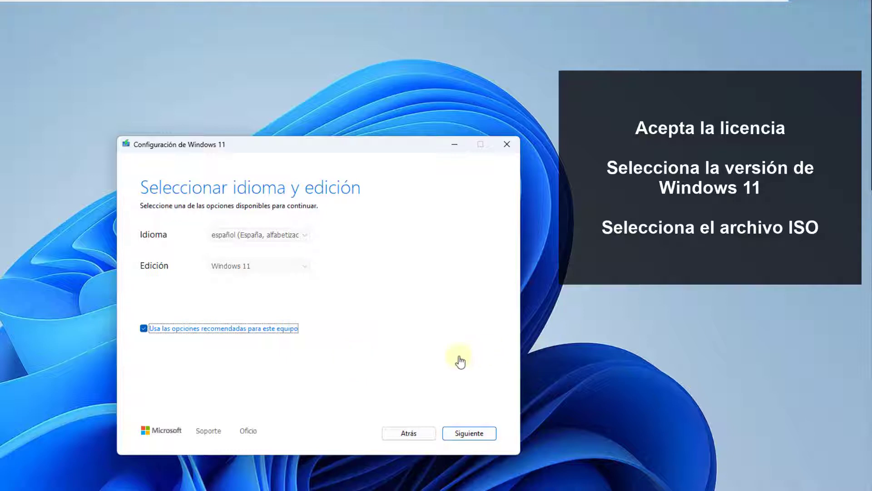
key("Return")
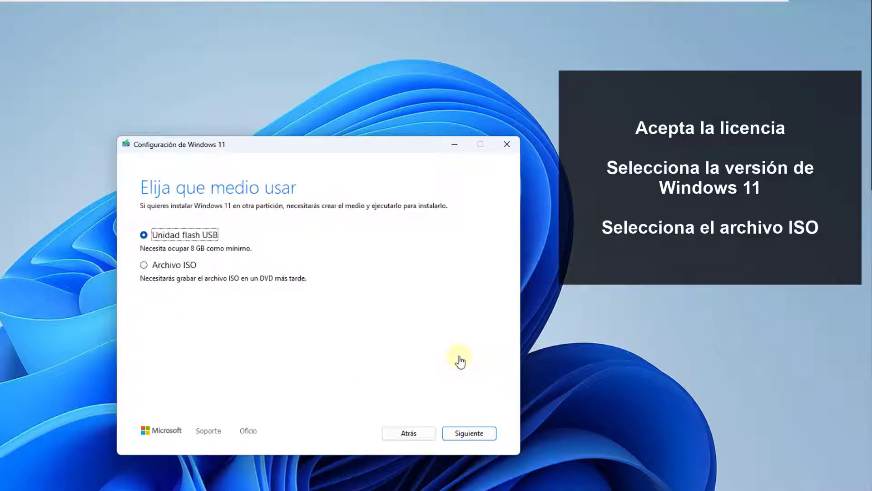
key("Down")
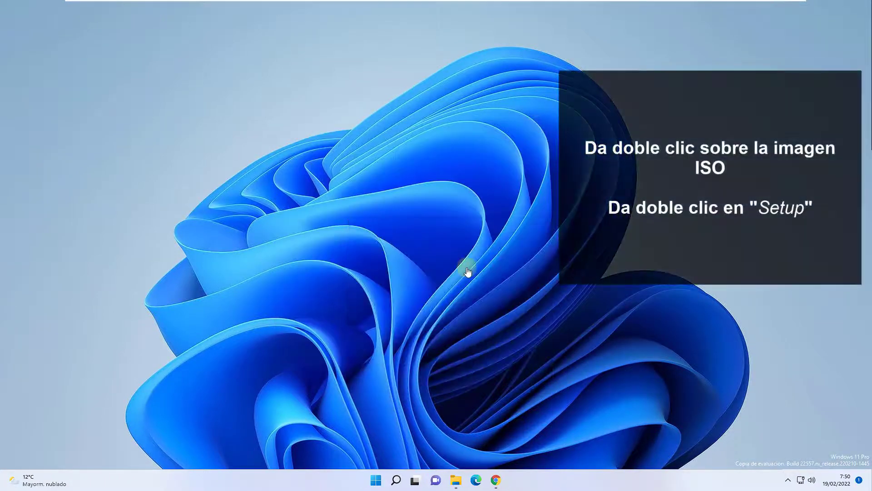
Step: Mount the Windows ISO image from the Documentos folder and run its "setup" file, accepting the elevation request
key("super+e")
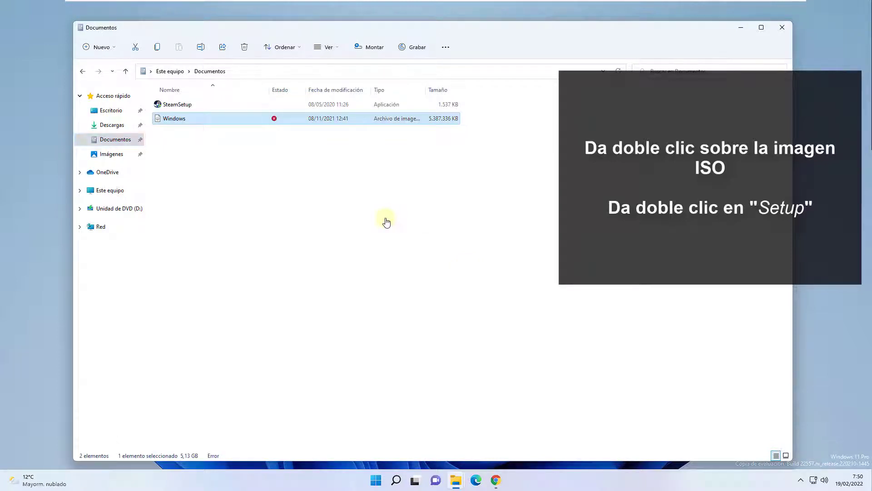
key("Return")
key("End")
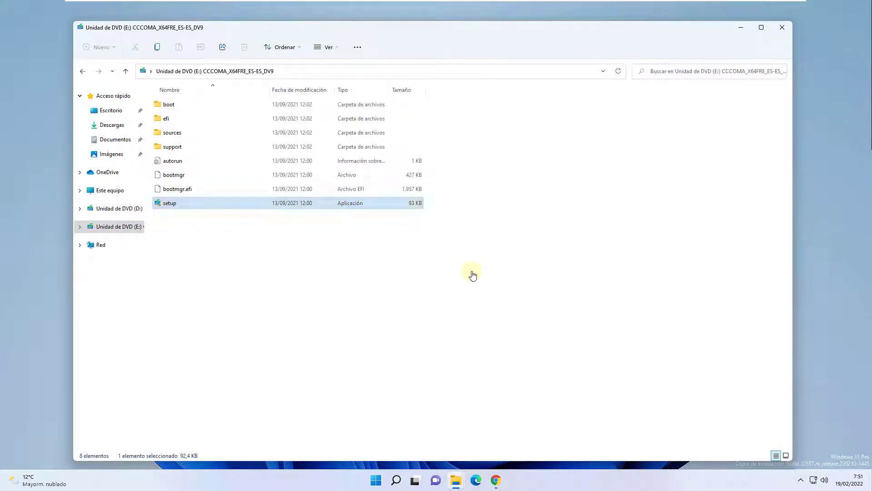
key("Return")
key("Left")
key("Return")
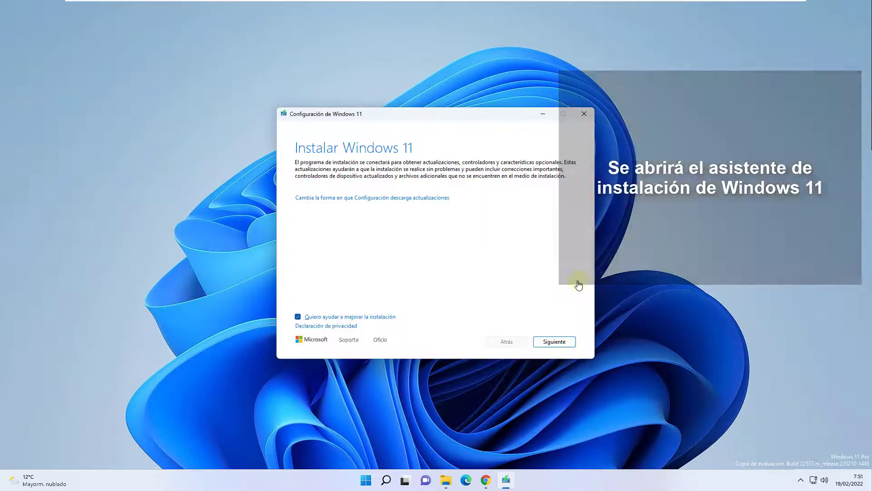
Step: Accept the Windows 11 setup licence, choose to keep "Nada", confirm that selection and start the installation
key("Return")
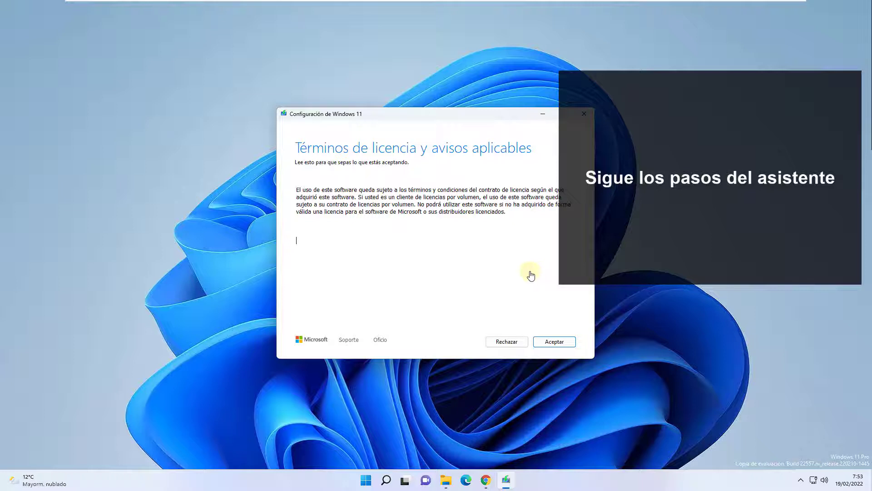
key("Return")
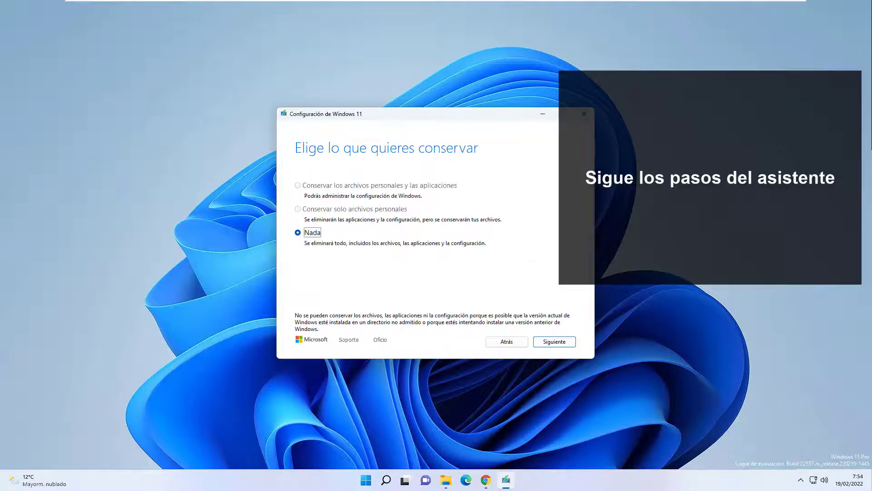
key("Return")
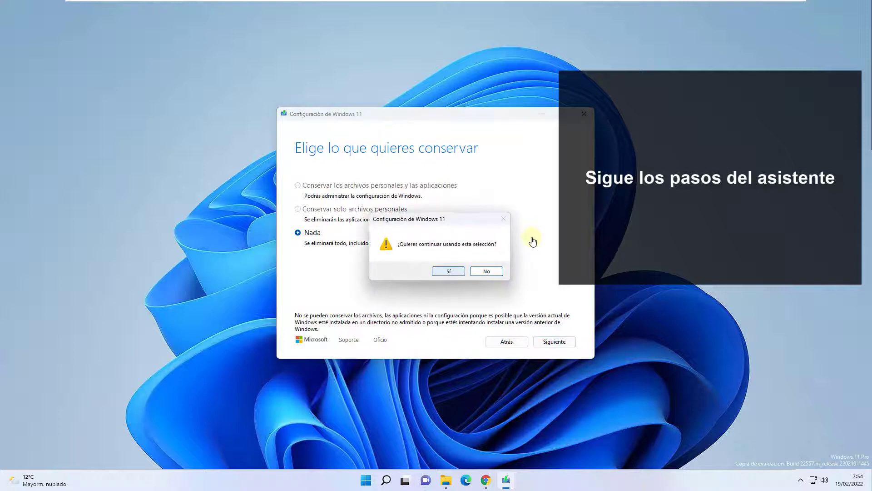
key("Return")
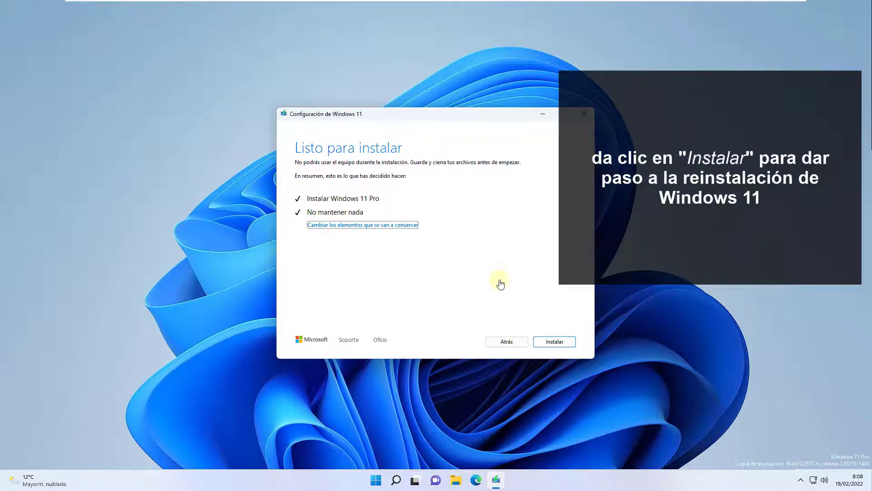
key("Return")
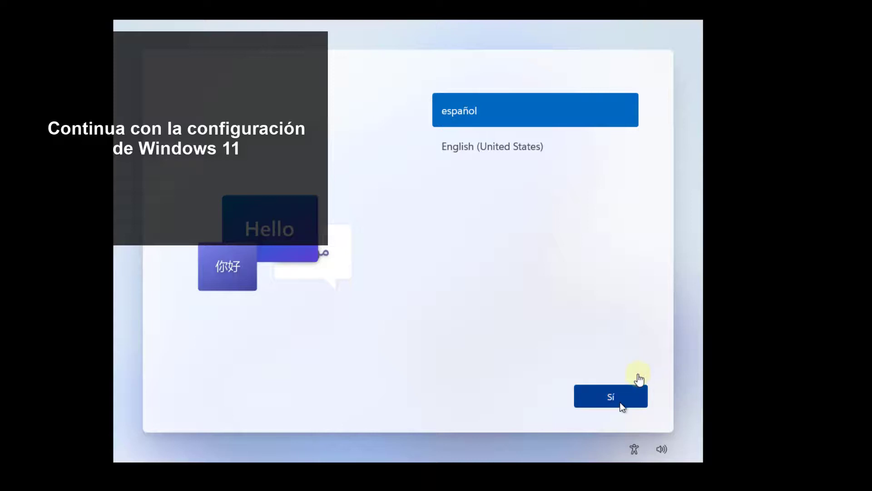
Step: Confirm español as the language, España as the country and Español as the keyboard layout in the Windows setup
left_click(620, 402)
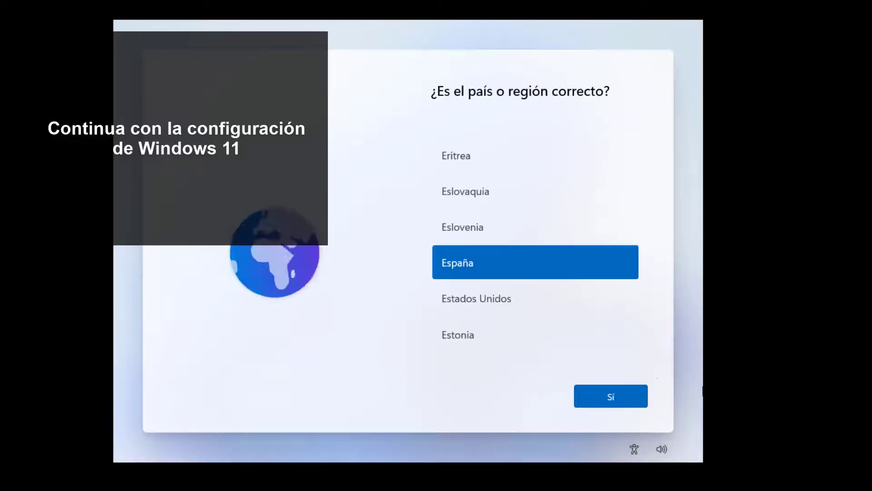
left_click(602, 403)
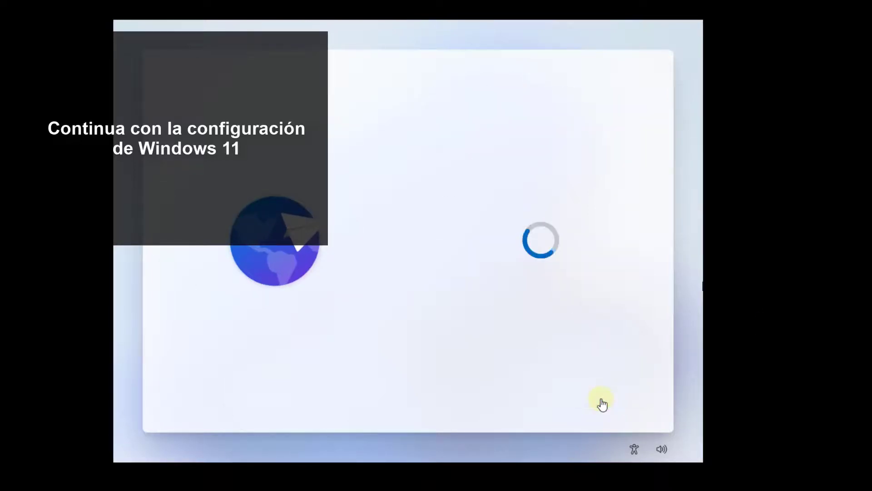
left_click(617, 402)
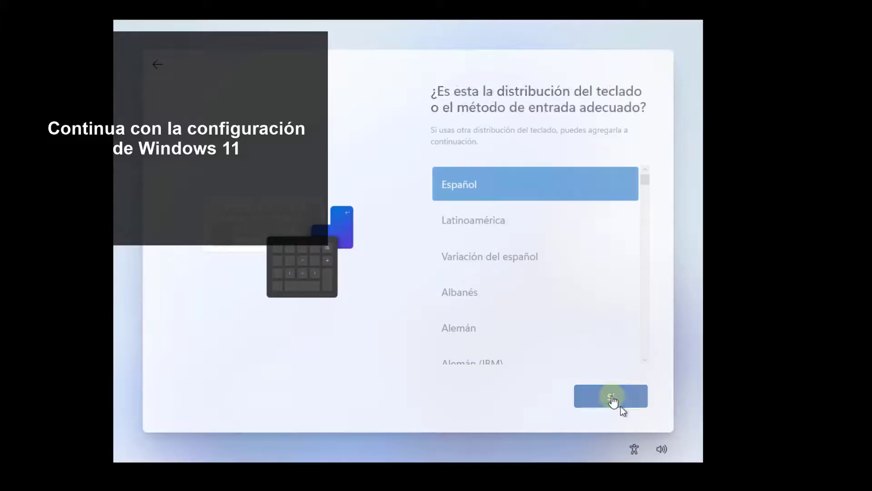
left_click(613, 400)
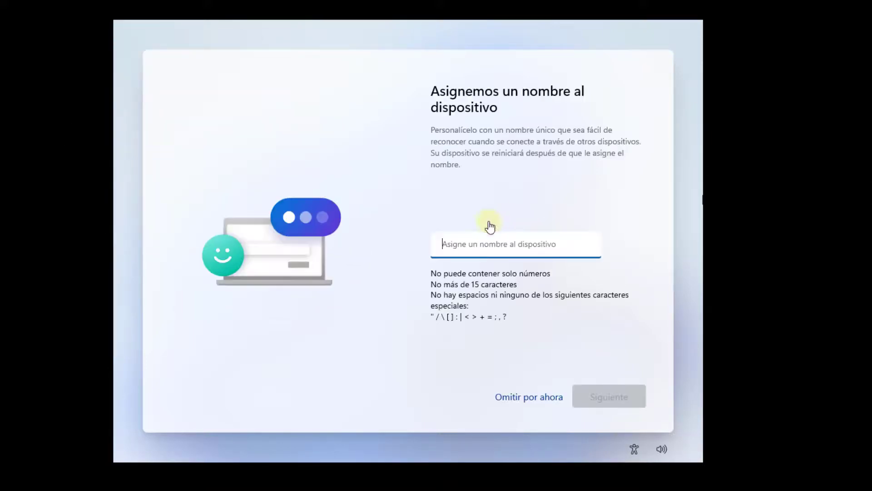
Step: Give the device a name and choose to set it up for personal use
type("solmatic")
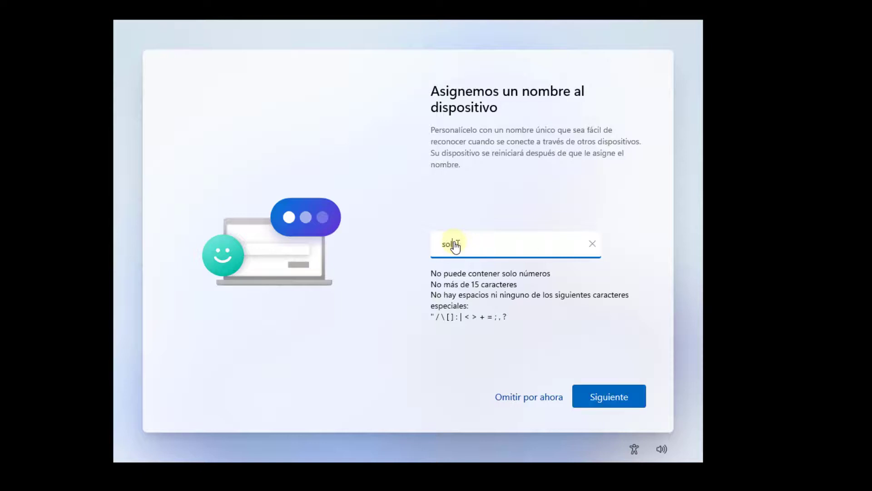
type("pc")
key("Return")
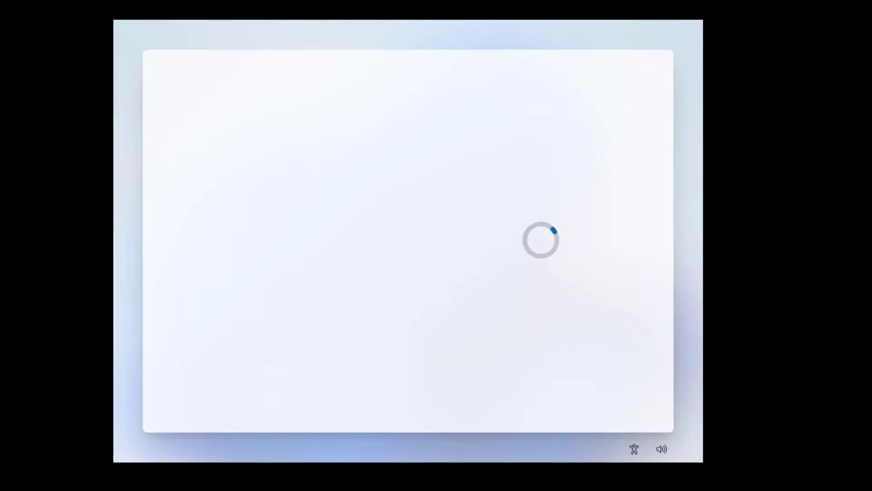
left_click(576, 189)
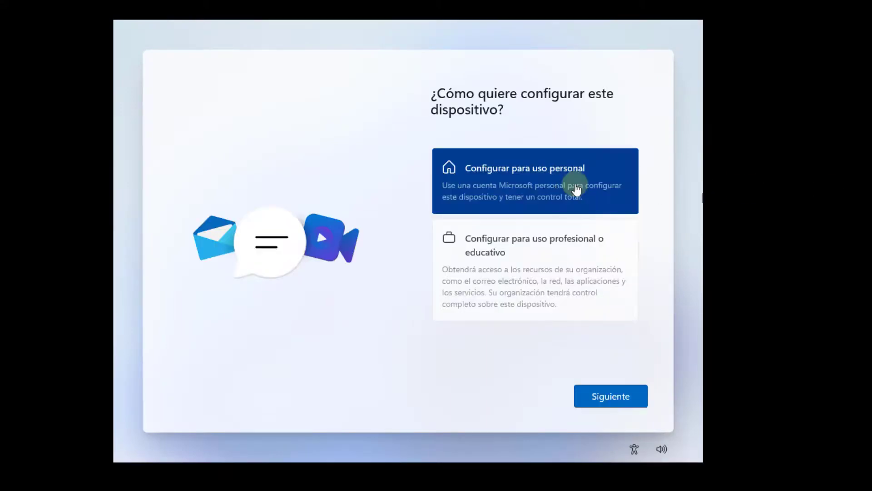
left_click(634, 385)
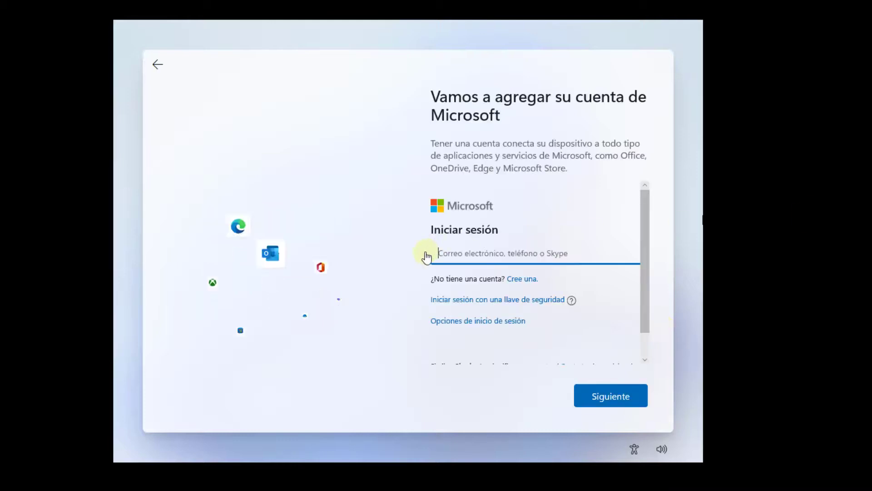
Step: Enter the Microsoft account's sign-in name and confirm the country code and phone number
key("ctrl+v")
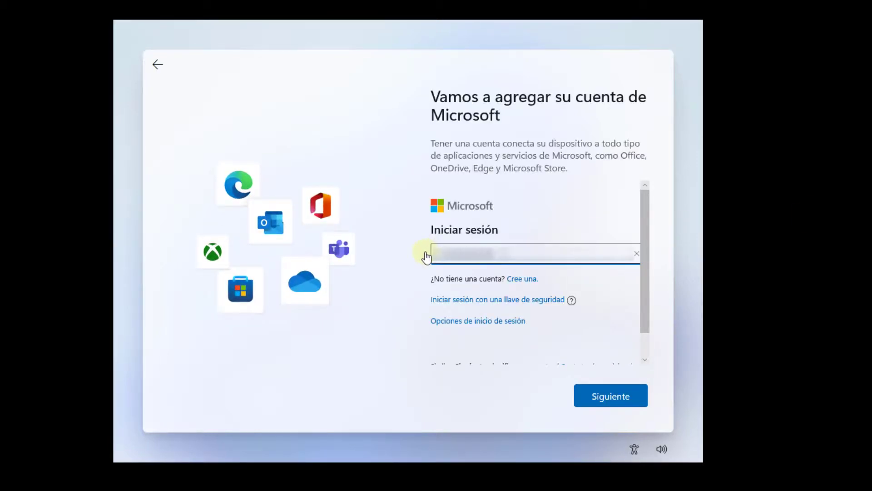
left_click(618, 394)
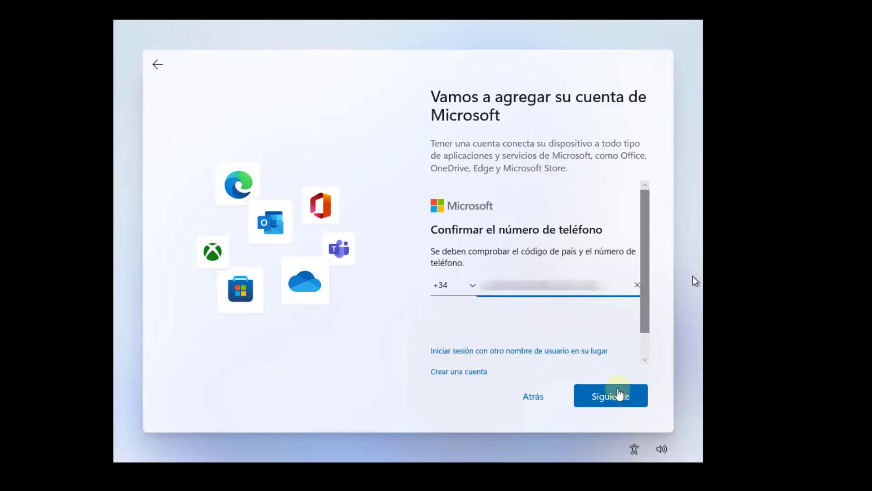
left_click(619, 393)
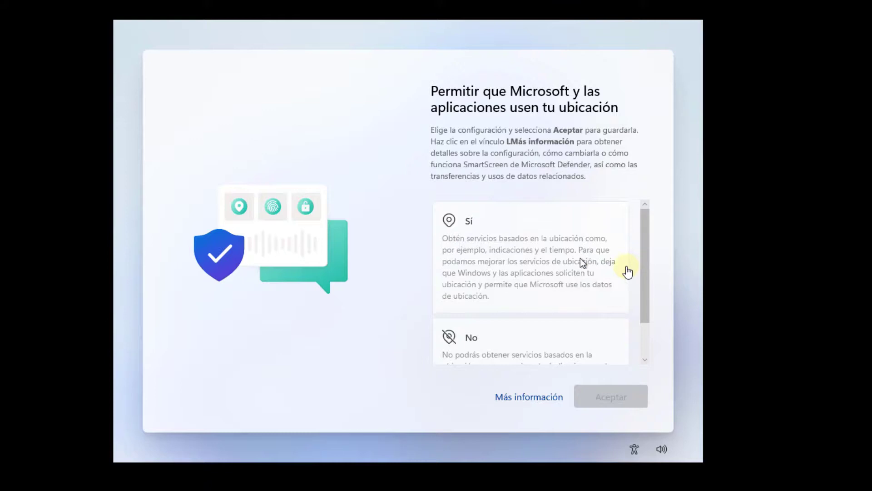
Step: Choose "Sí" to let Microsoft and apps use the device's location
left_click(628, 272)
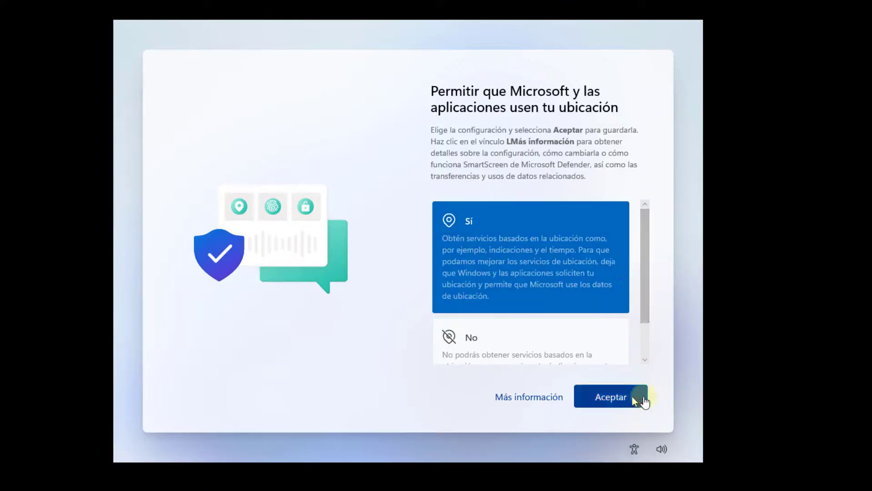